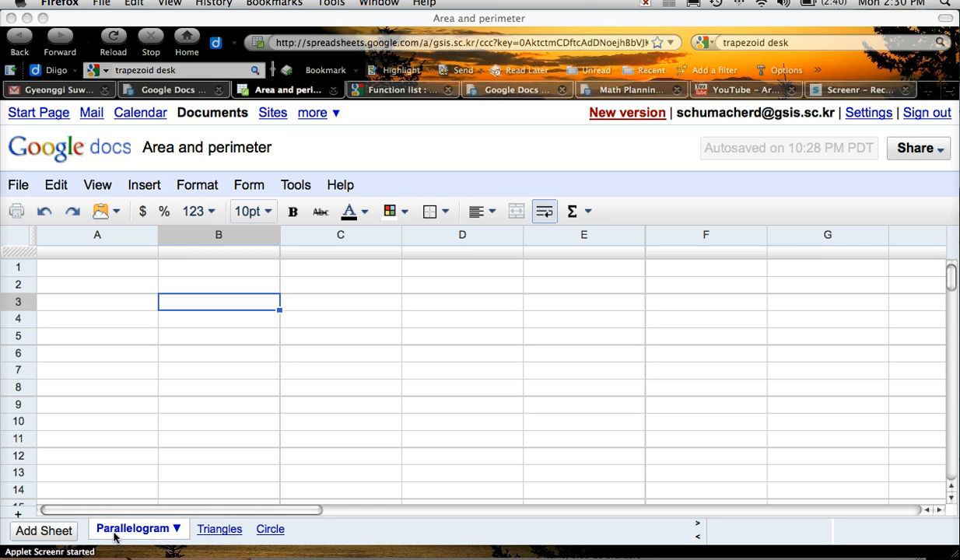
Check the Triangles and Circle sheets, and add a new sheet named Rectangles to the spreadsheet.
{"action": "left_click", "coordinate": [203, 532]}
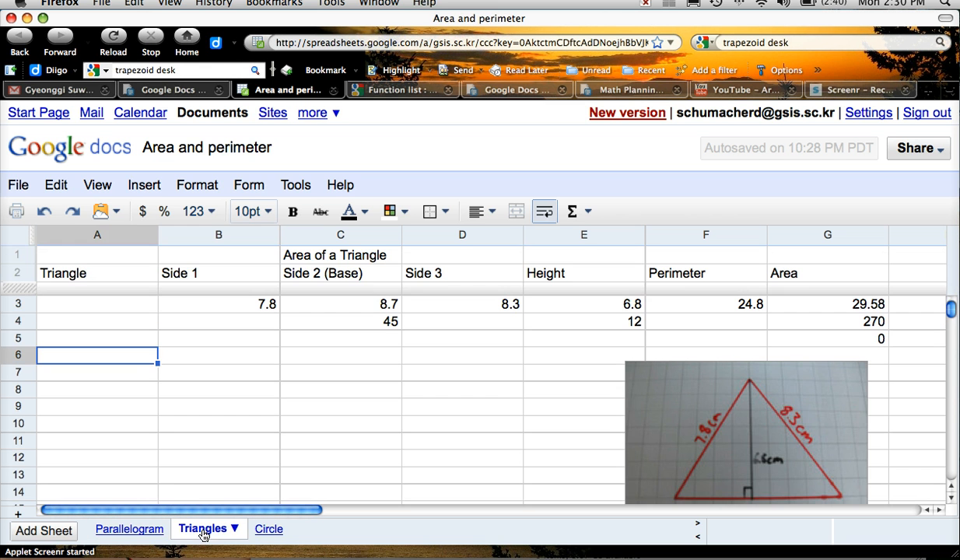
{"action": "left_click", "coordinate": [265, 533]}
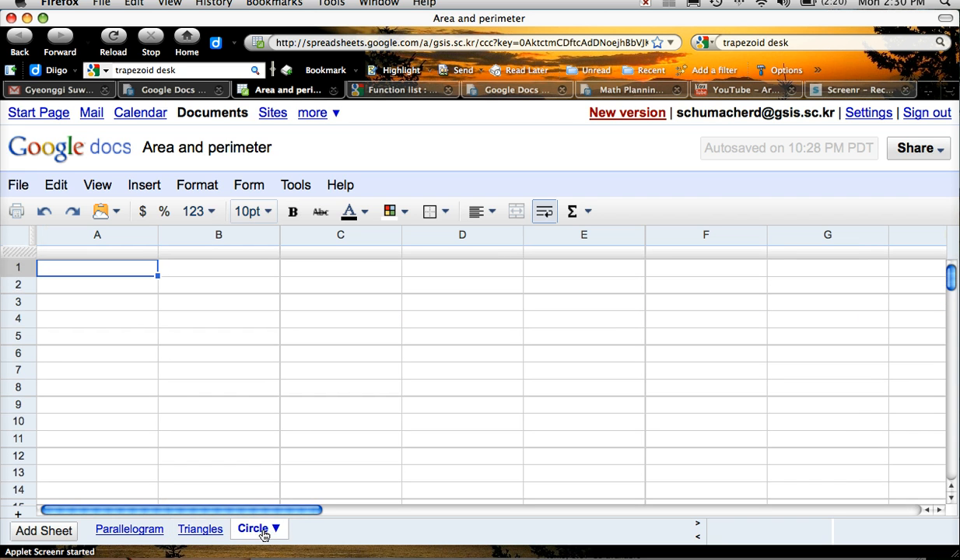
{"action": "left_click", "coordinate": [44, 530]}
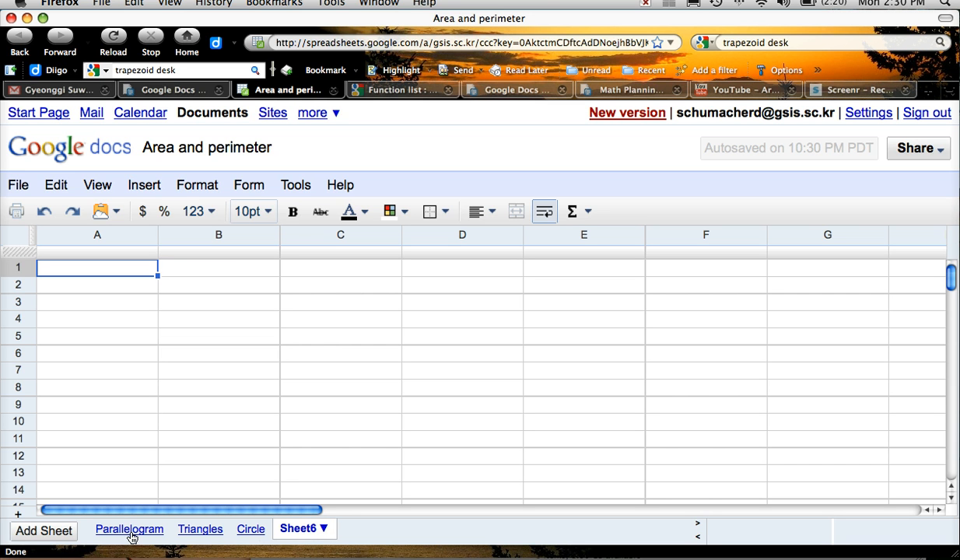
{"action": "left_click", "coordinate": [323, 530]}
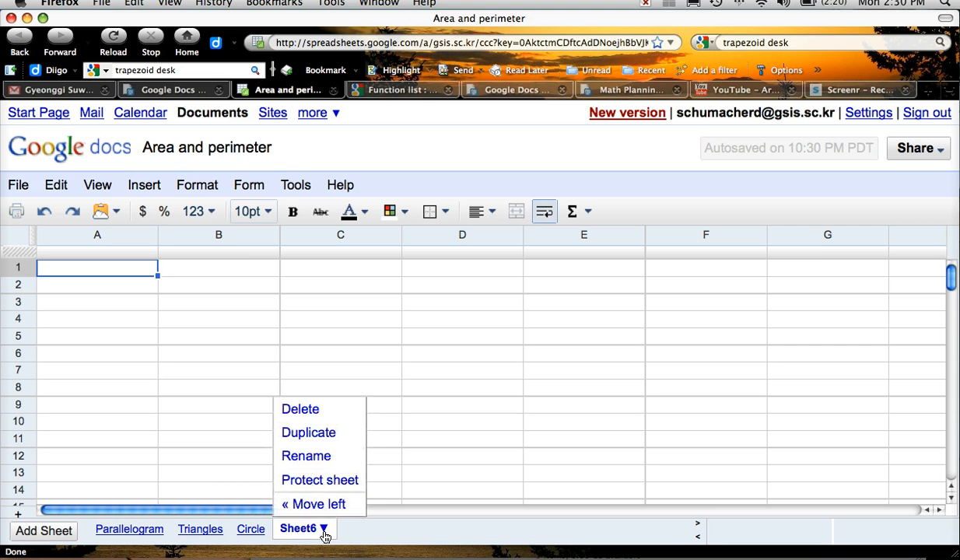
{"action": "left_click", "coordinate": [325, 465]}
{"action": "type", "text": "Re"}
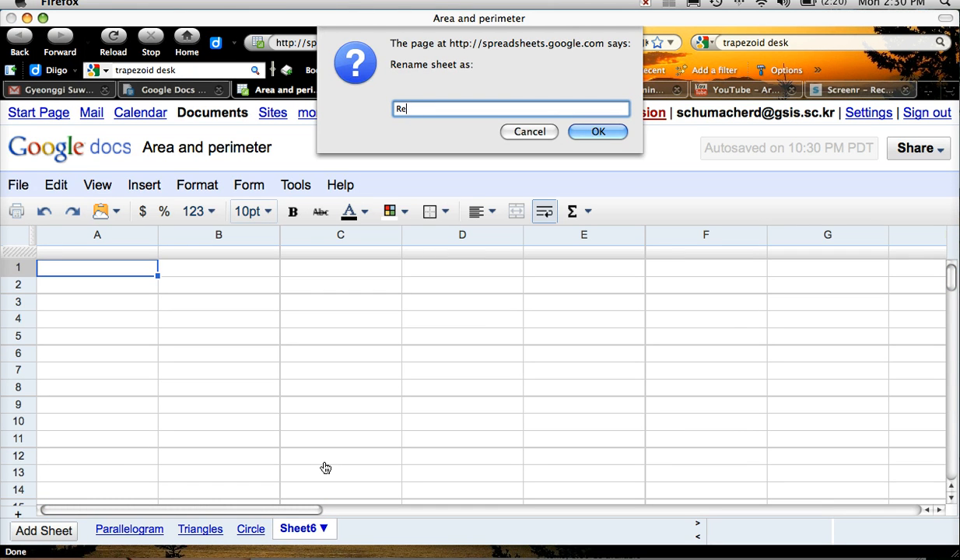
{"action": "type", "text": "ctangle"}
{"action": "key", "text": "Return"}
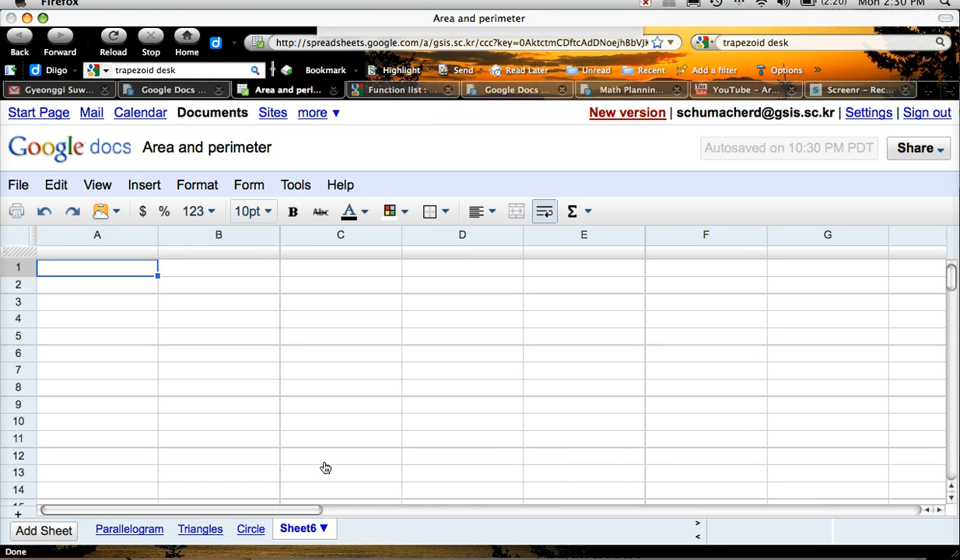
Move the Rectangles sheet ahead of Parallelogram so it is the first sheet.
{"action": "left_click", "coordinate": [344, 529]}
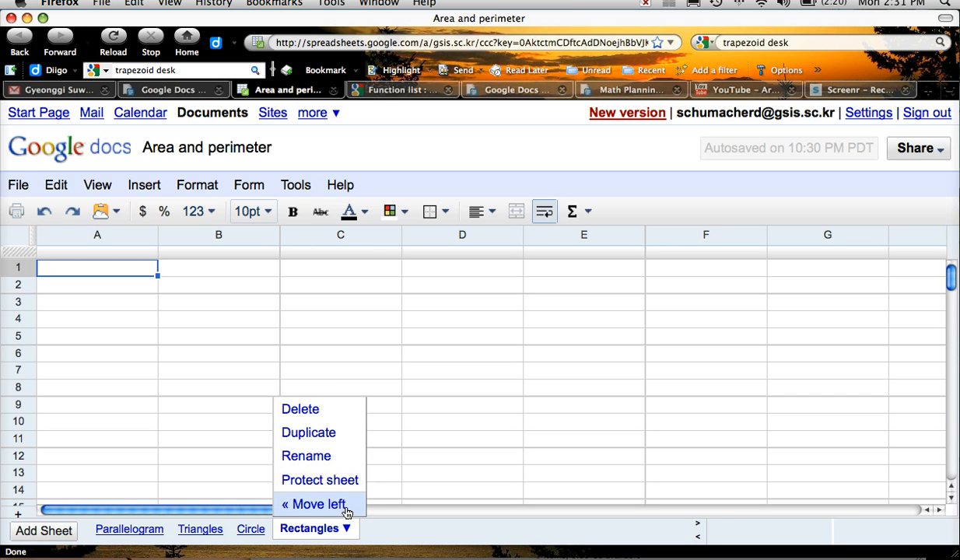
{"action": "left_click", "coordinate": [332, 500]}
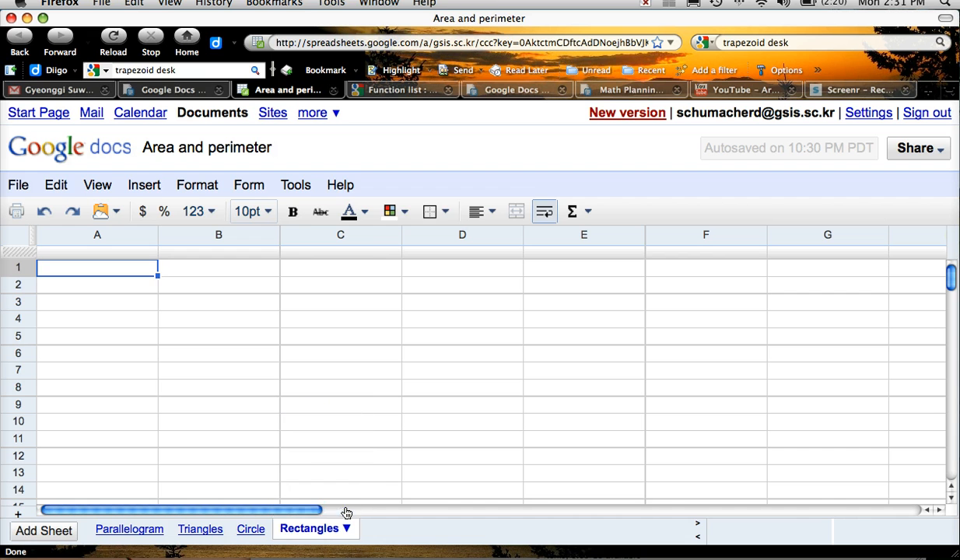
{"action": "left_click", "coordinate": [304, 529]}
{"action": "left_click", "coordinate": [300, 502]}
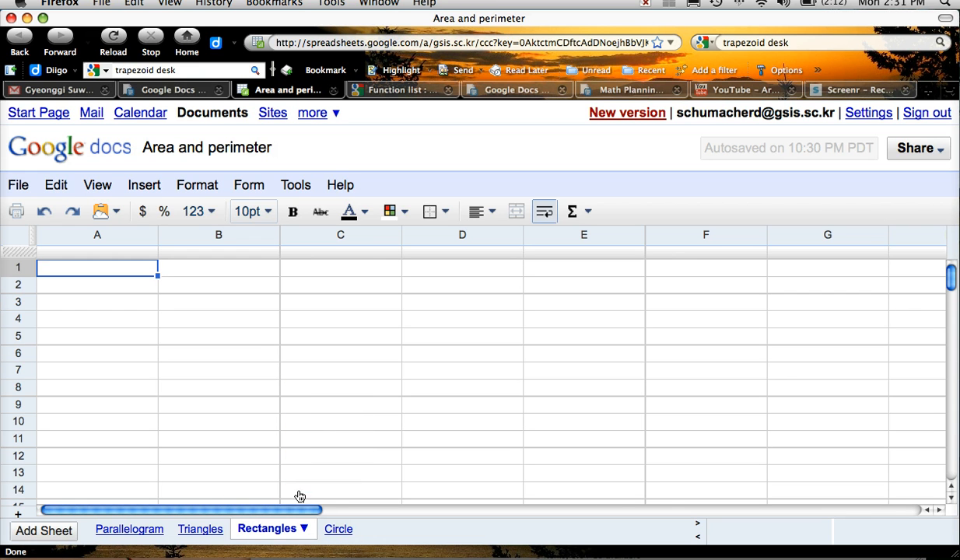
{"action": "left_click", "coordinate": [247, 531]}
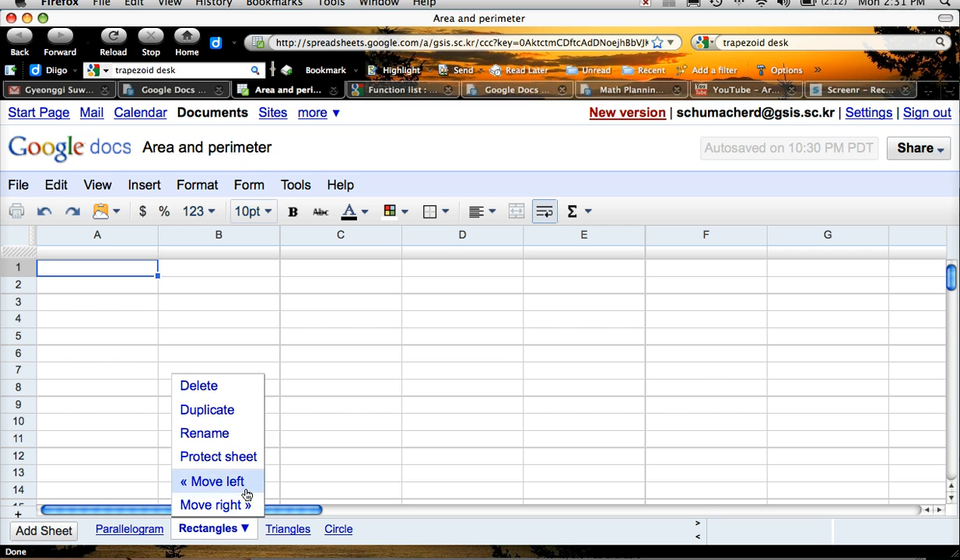
{"action": "left_click", "coordinate": [245, 488]}
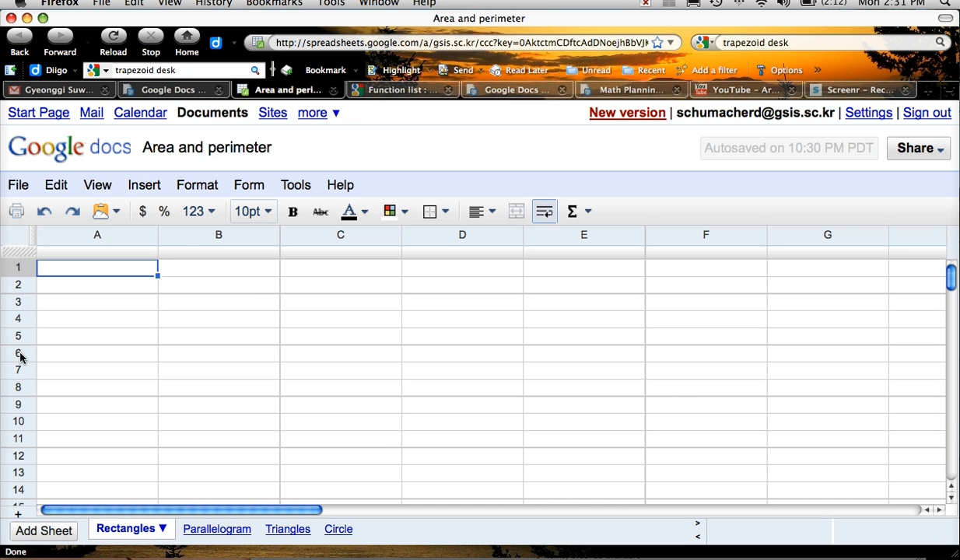
Enter 8 in cell B6 and 12 in cell A6 of the Rectangles sheet.
{"action": "left_click", "coordinate": [166, 360]}
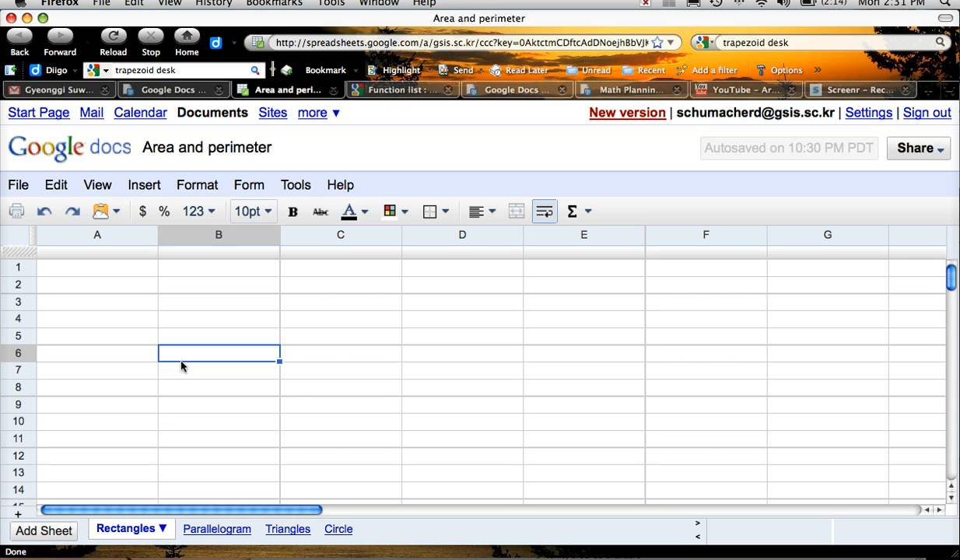
{"action": "type", "text": "8"}
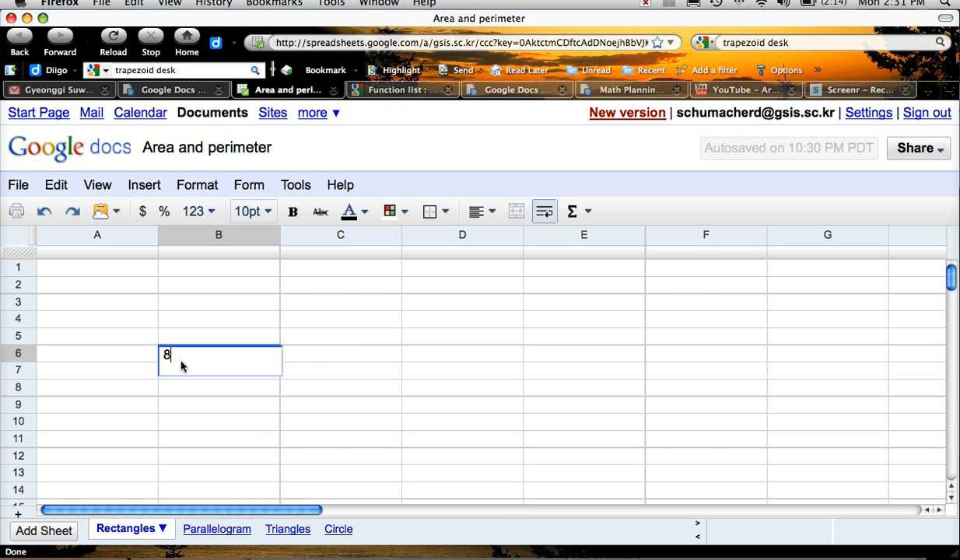
{"action": "key", "text": "Return"}
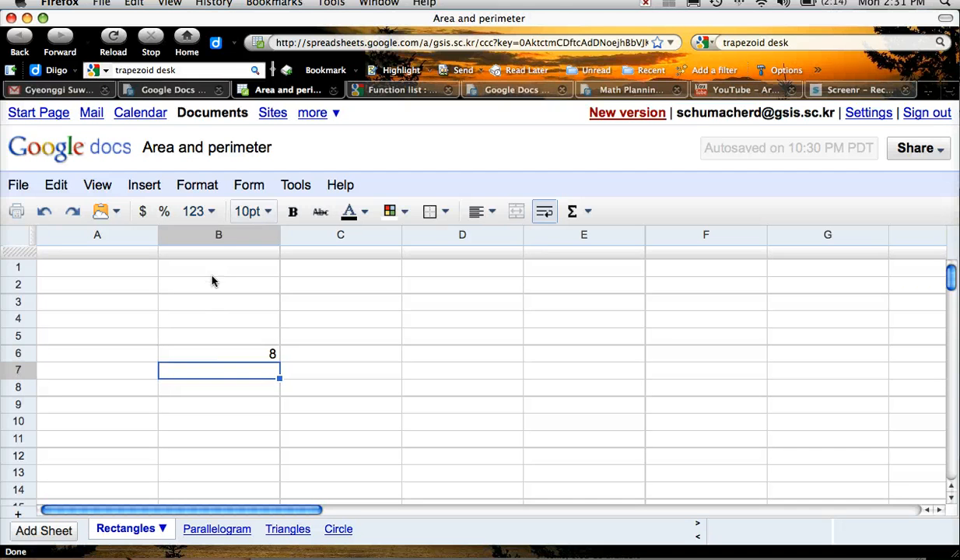
{"action": "left_click", "coordinate": [215, 355]}
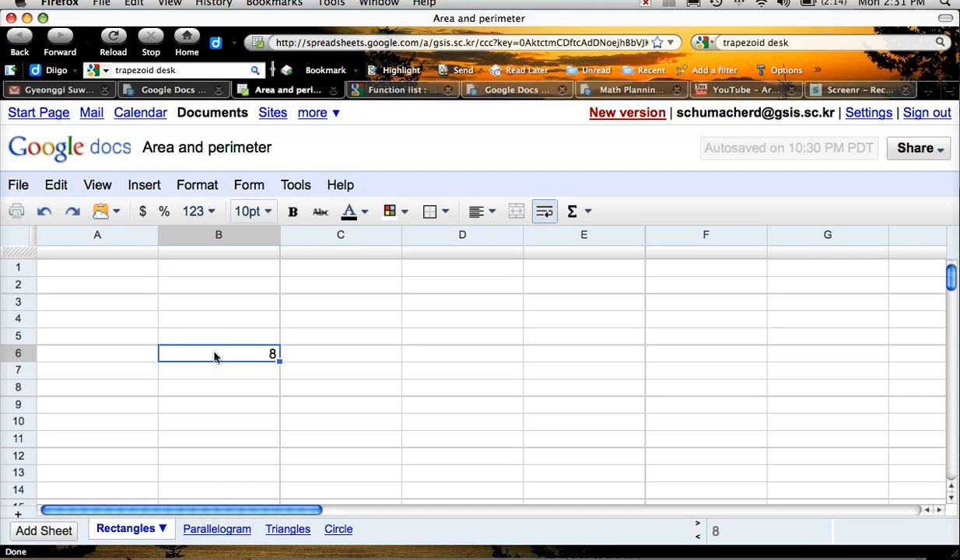
{"action": "left_click", "coordinate": [110, 354]}
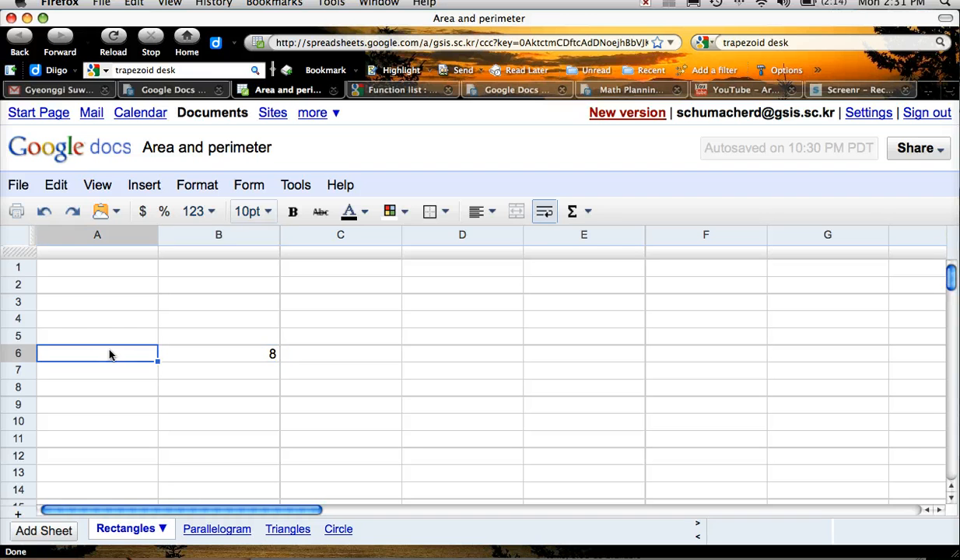
{"action": "type", "text": "12"}
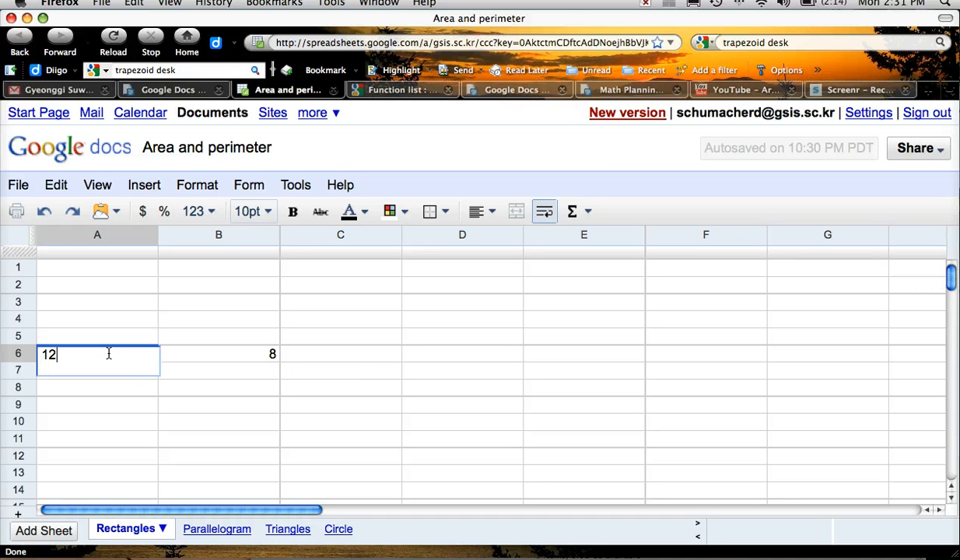
{"action": "left_click", "coordinate": [356, 378]}
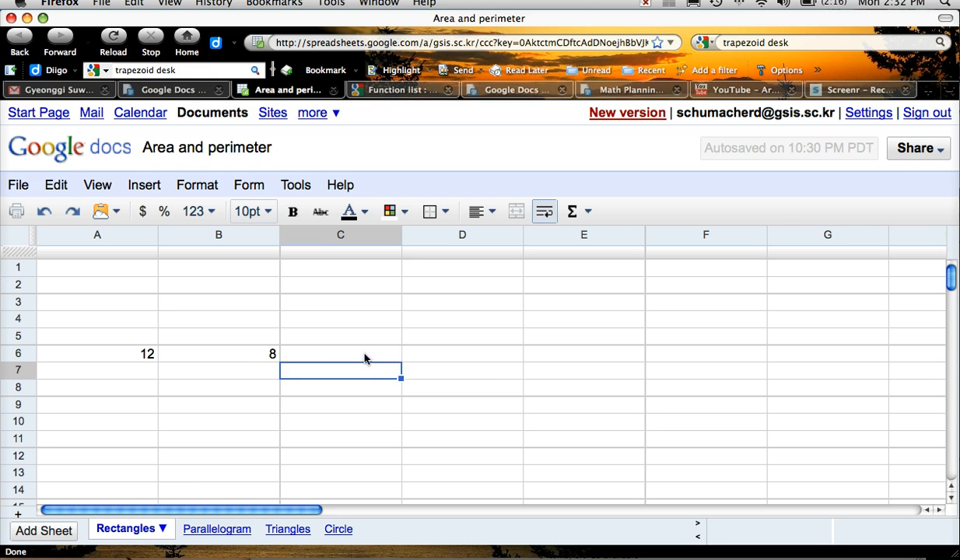
Enter the formula =A6+B6 in cell C6 to add the two values in row 6.
{"action": "left_click", "coordinate": [364, 356]}
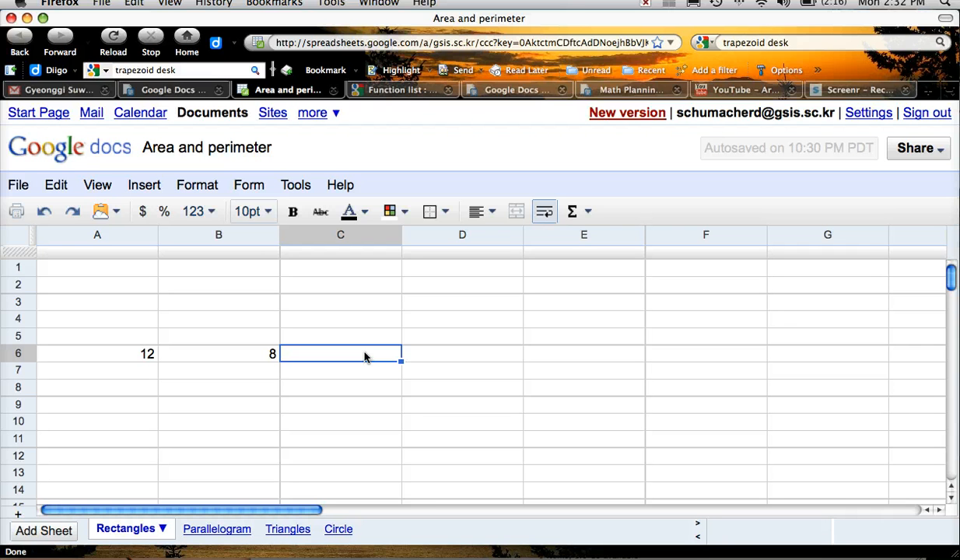
{"action": "type", "text": "="}
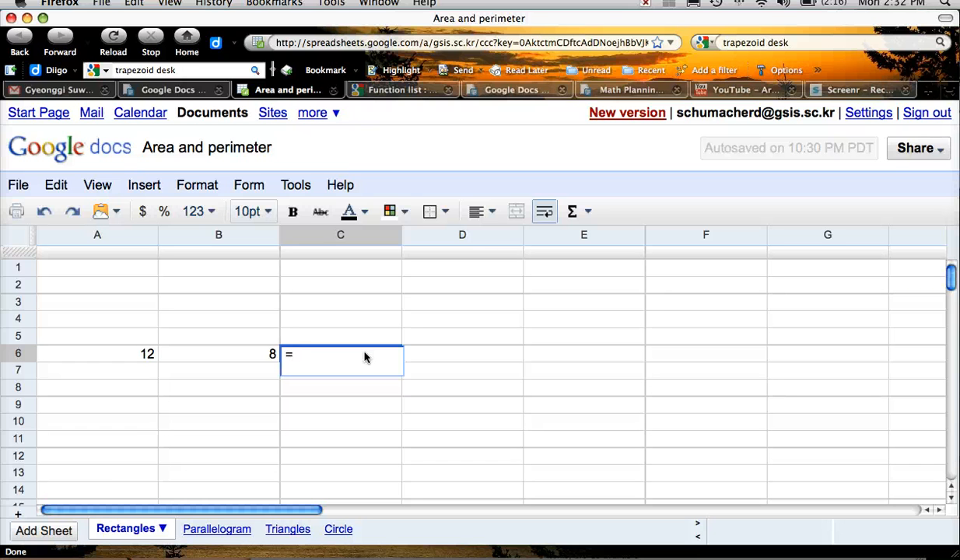
{"action": "left_click", "coordinate": [145, 355]}
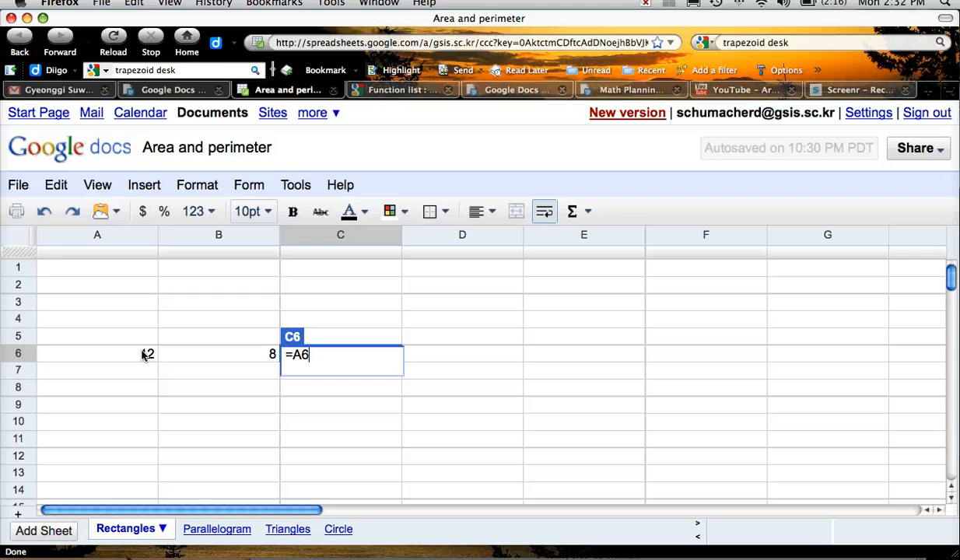
{"action": "type", "text": "+"}
{"action": "left_click", "coordinate": [250, 354]}
{"action": "key", "text": "Return"}
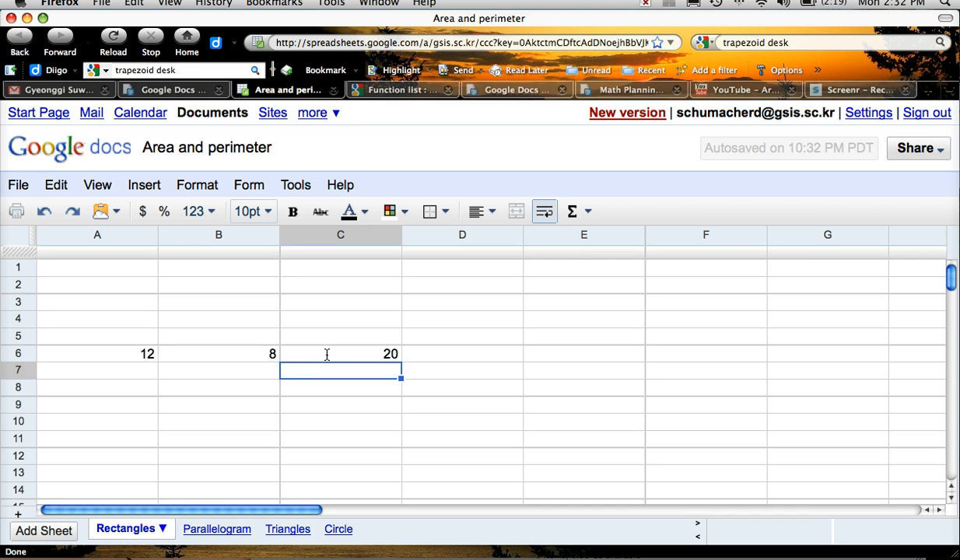
Change the value in A6 to 1234 and the value in B6 to 8596.
{"action": "left_click", "coordinate": [145, 354]}
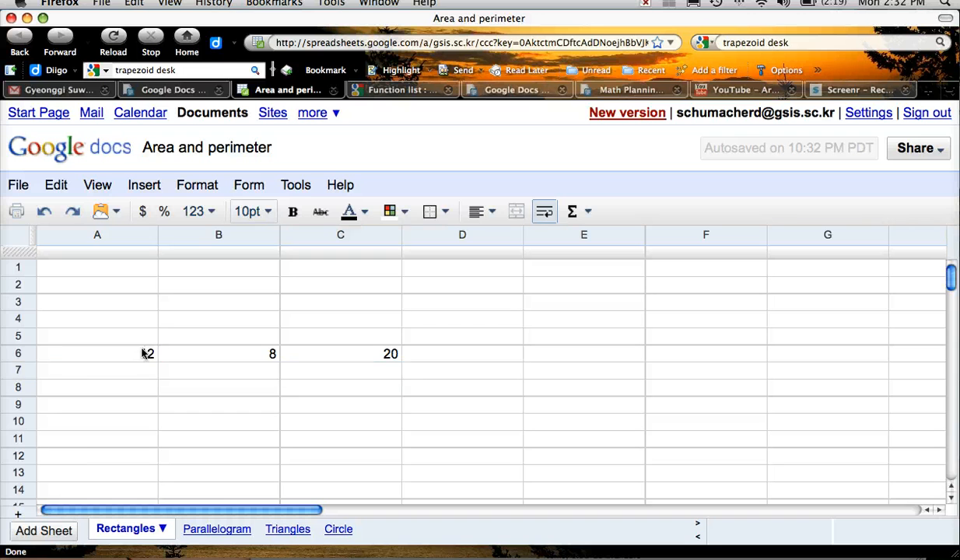
{"action": "type", "text": "1234"}
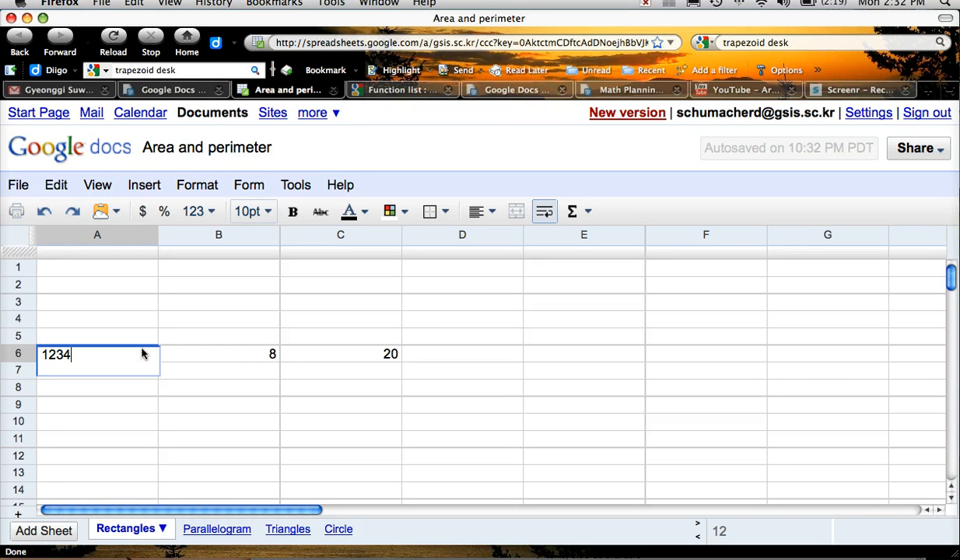
{"action": "left_click", "coordinate": [261, 359]}
{"action": "type", "text": "8596"}
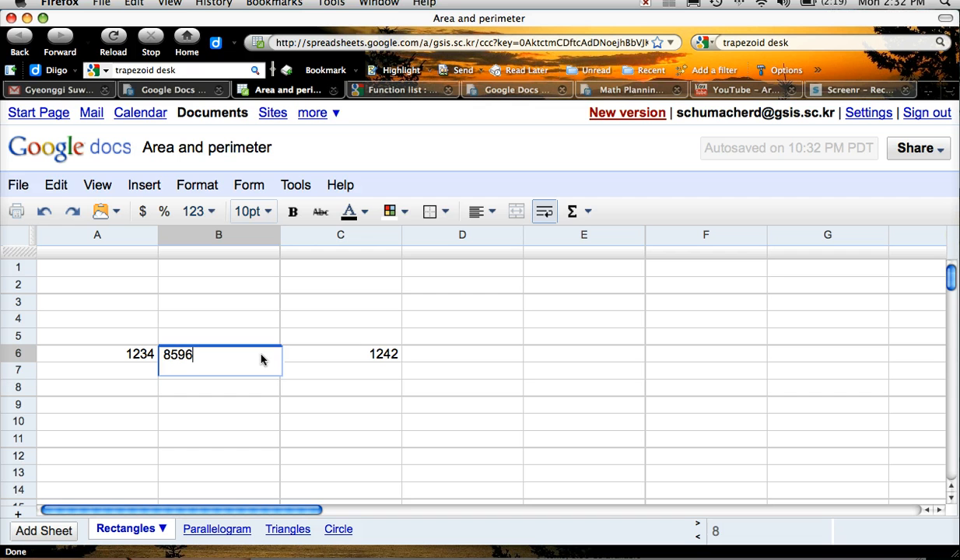
{"action": "key", "text": "Return"}
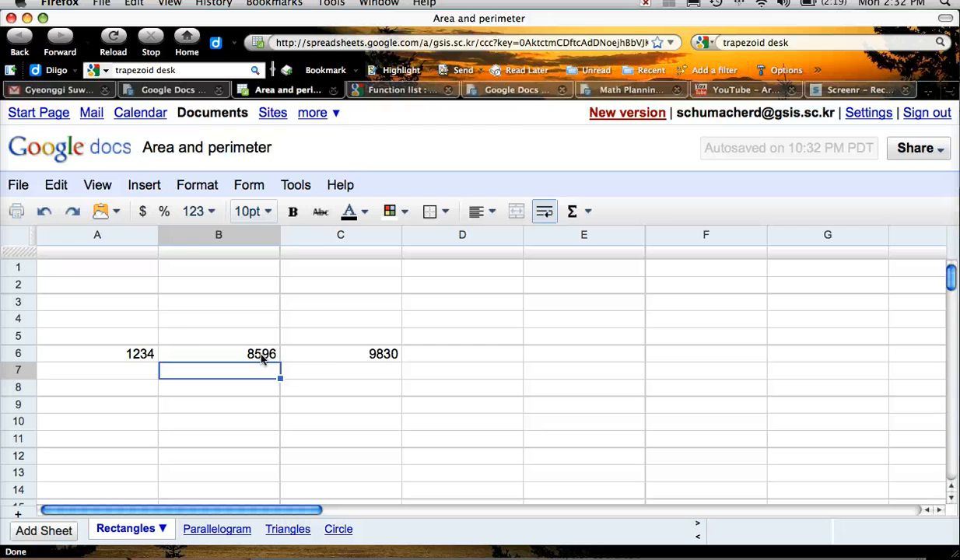
Enter the formula =A6*B6 in cell C7 to multiply the two values in row 6.
{"action": "left_click", "coordinate": [328, 373]}
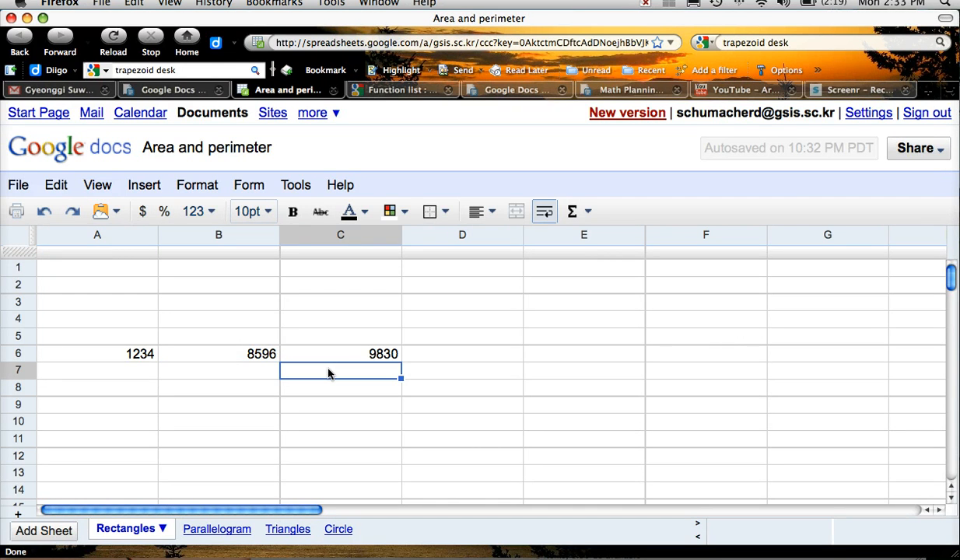
{"action": "type", "text": "="}
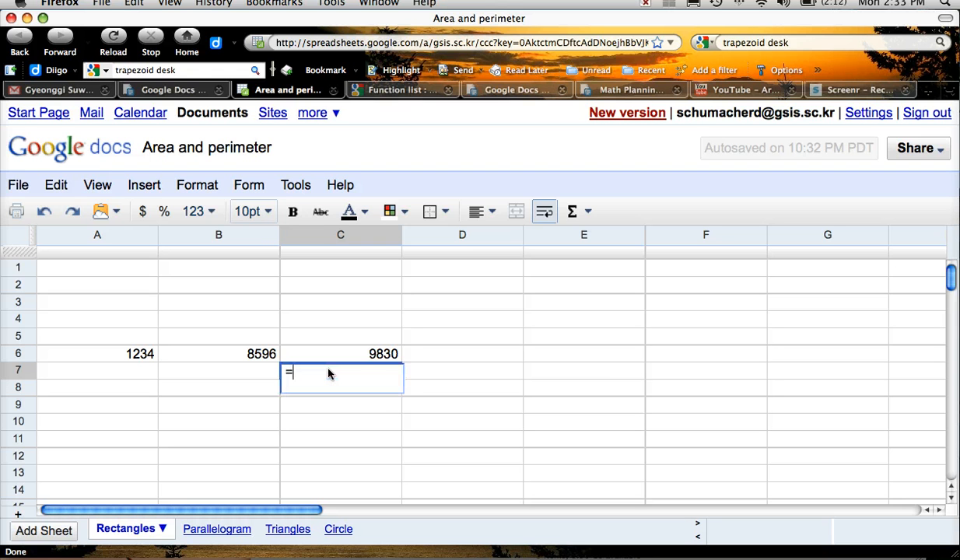
{"action": "left_click", "coordinate": [139, 355]}
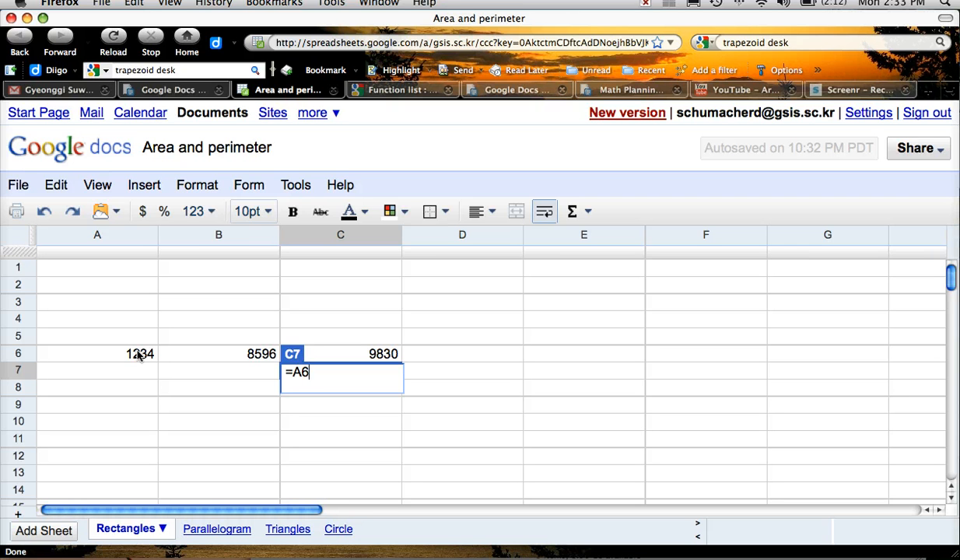
{"action": "type", "text": "*"}
{"action": "left_click", "coordinate": [214, 357]}
{"action": "key", "text": "Return"}
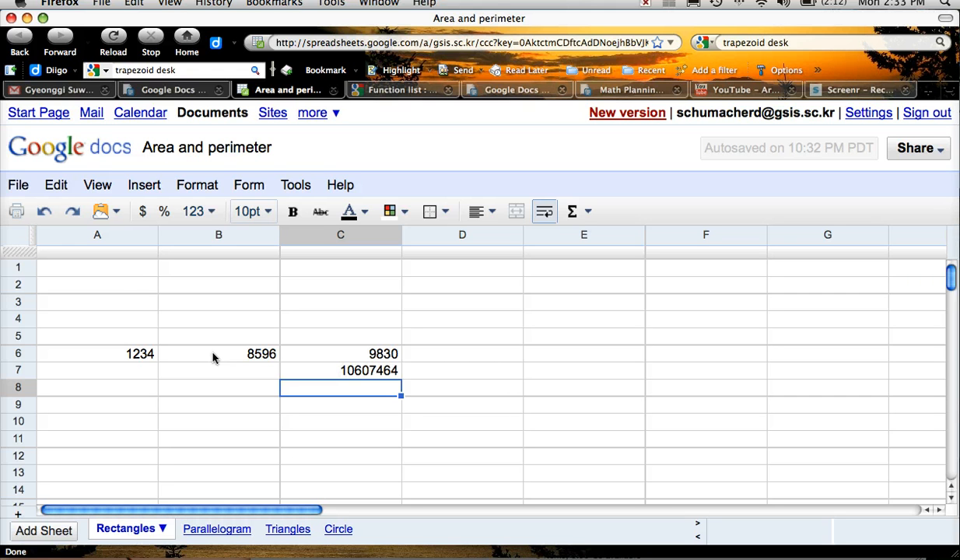
Replace the value in cell A6 with 76.
{"action": "left_click", "coordinate": [139, 355]}
{"action": "double_click", "coordinate": [139, 357]}
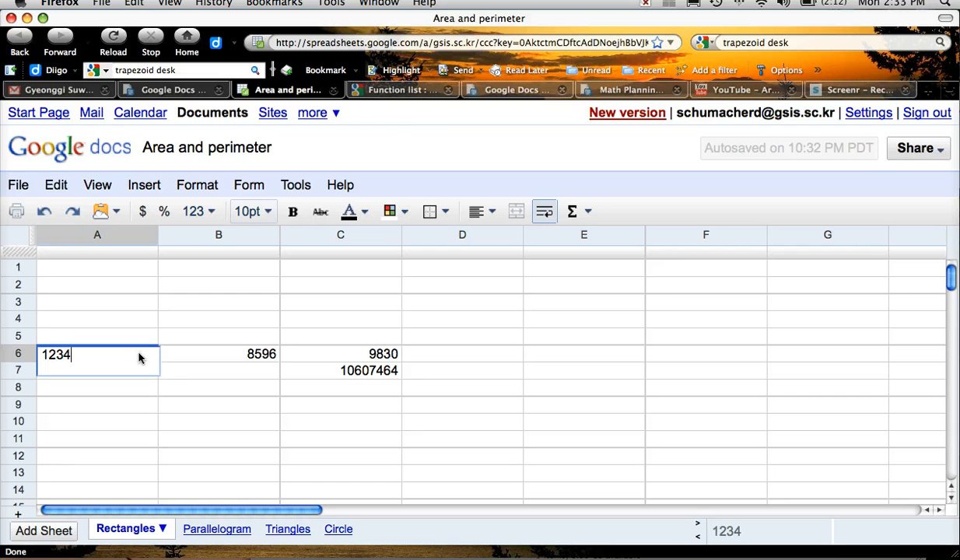
{"action": "key", "text": "BackSpace"}
{"action": "key", "text": "BackSpace"}
{"action": "key", "text": "BackSpace"}
{"action": "key", "text": "BackSpace"}
{"action": "type", "text": "76"}
Append 24 to the existing number in cell B6.
{"action": "left_click", "coordinate": [228, 355]}
{"action": "double_click", "coordinate": [229, 355]}
{"action": "type", "text": "2"}
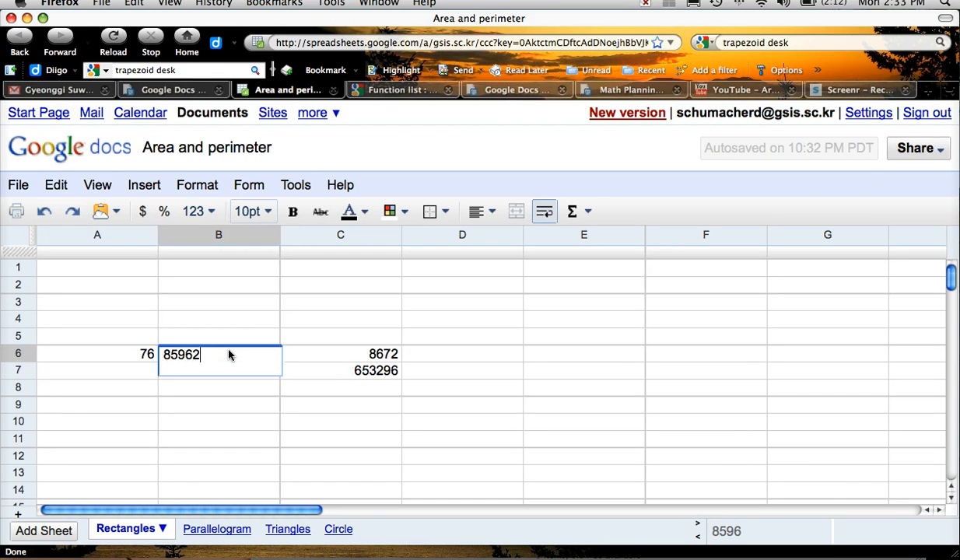
{"action": "type", "text": "4"}
{"action": "key", "text": "Return"}
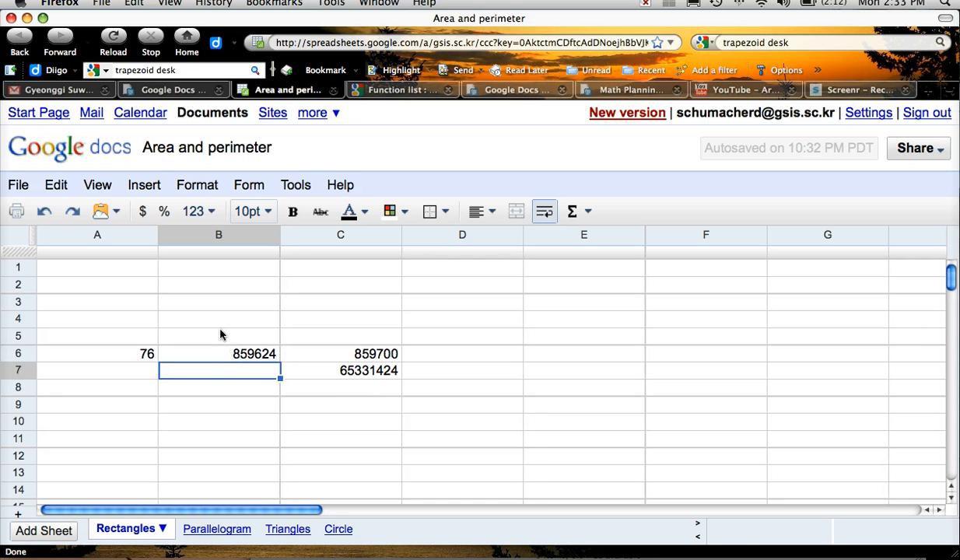
Clear the number in cell B6 and enter 24 instead.
{"action": "double_click", "coordinate": [236, 355]}
{"action": "key", "text": "BackSpace"}
{"action": "key", "text": "BackSpace"}
{"action": "key", "text": "BackSpace"}
{"action": "key", "text": "BackSpace"}
{"action": "key", "text": "BackSpace"}
{"action": "key", "text": "BackSpace"}
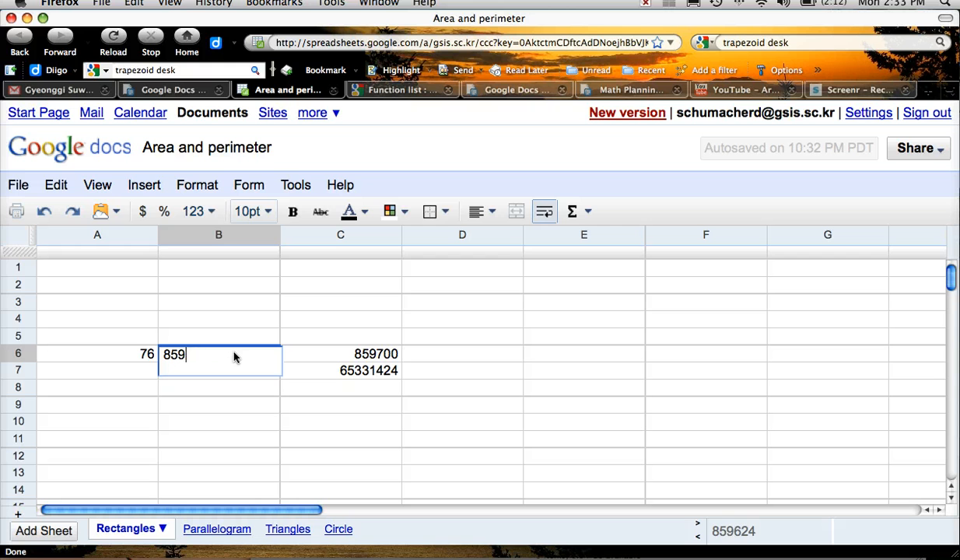
{"action": "type", "text": "24"}
{"action": "key", "text": "Return"}
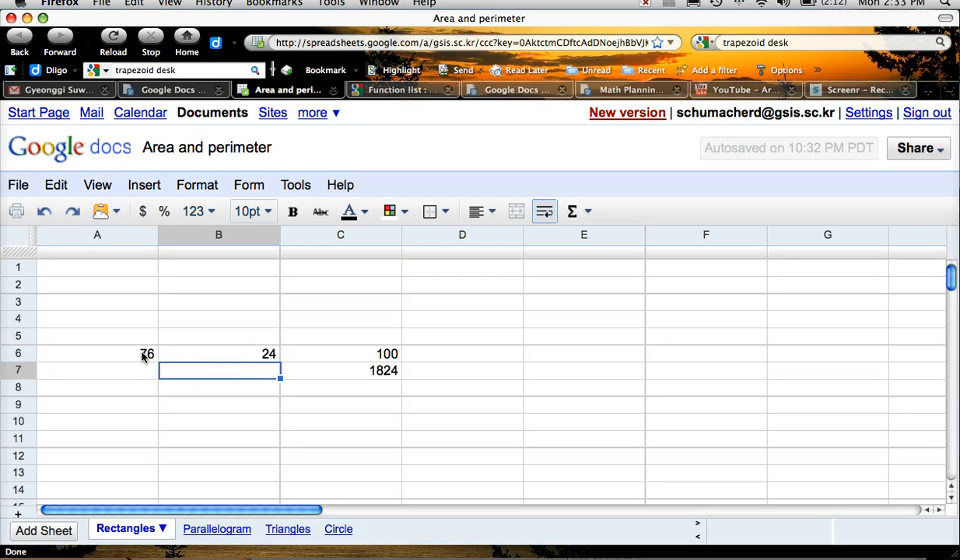
Fill the value of cell B6 down column B through row 14.
{"action": "left_click", "coordinate": [242, 358]}
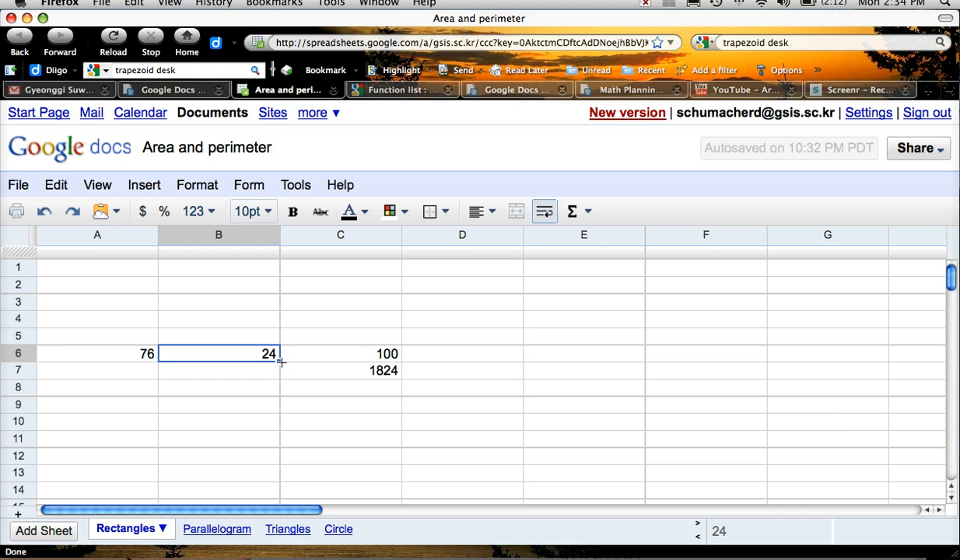
{"action": "left_click_drag", "start_coordinate": [282, 362], "coordinate": [274, 487]}
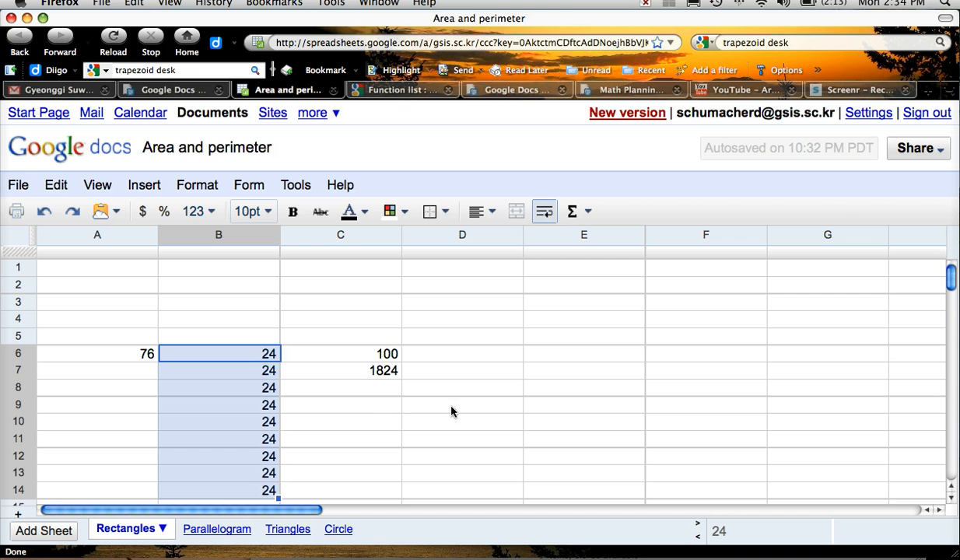
Enter the formula =PI()*7 in cell C10 to multiply pi by 7.
{"action": "left_click", "coordinate": [371, 426]}
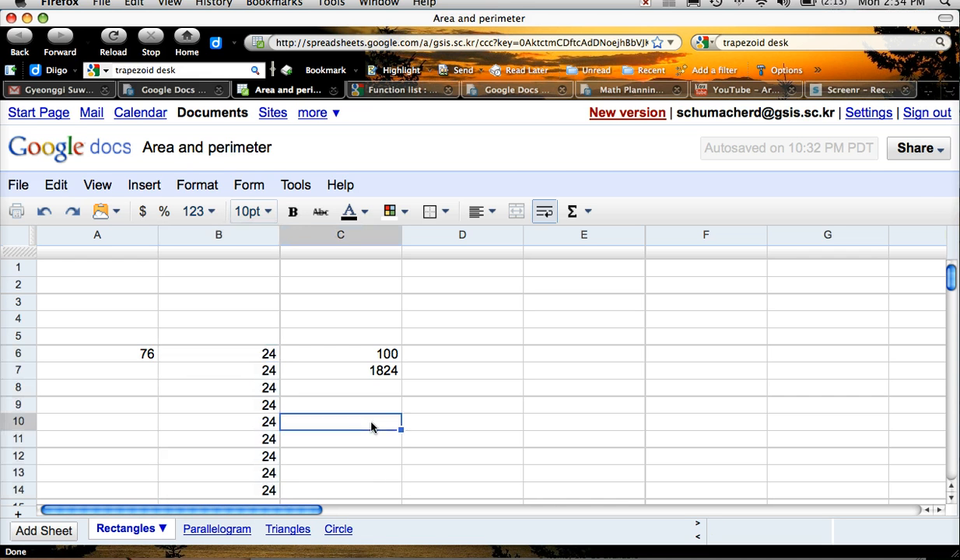
{"action": "type", "text": "="}
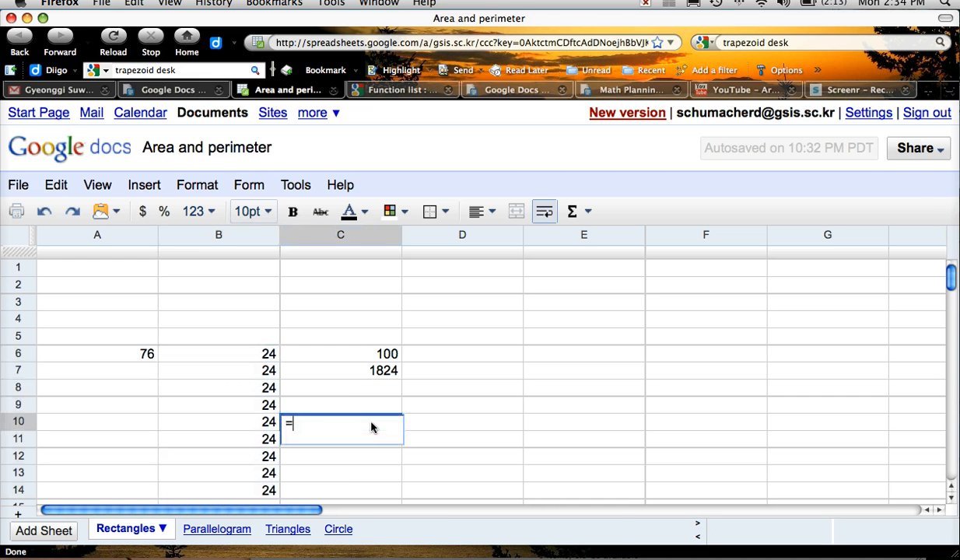
{"action": "type", "text": "pi"}
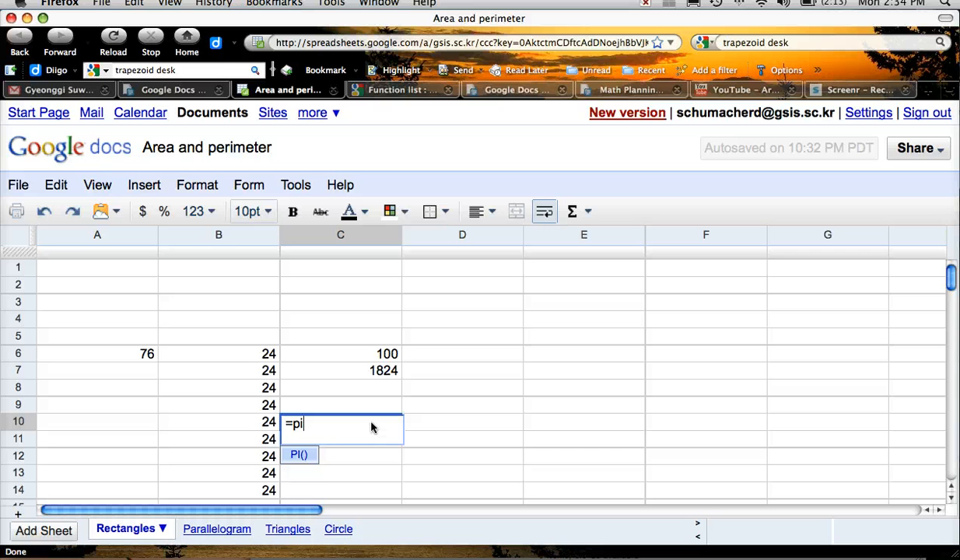
{"action": "left_click", "coordinate": [305, 456]}
{"action": "type", "text": ")"}
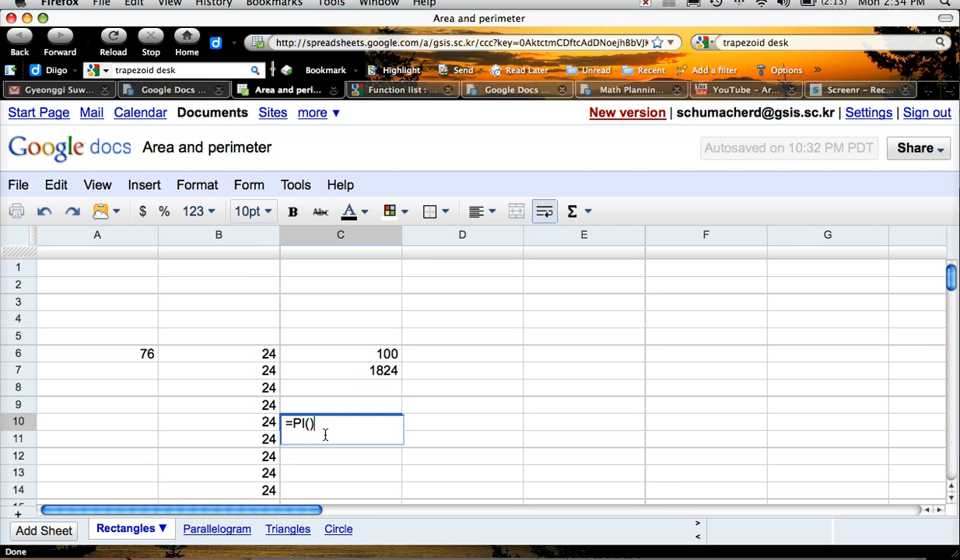
{"action": "type", "text": "*7"}
{"action": "key", "text": "Return"}
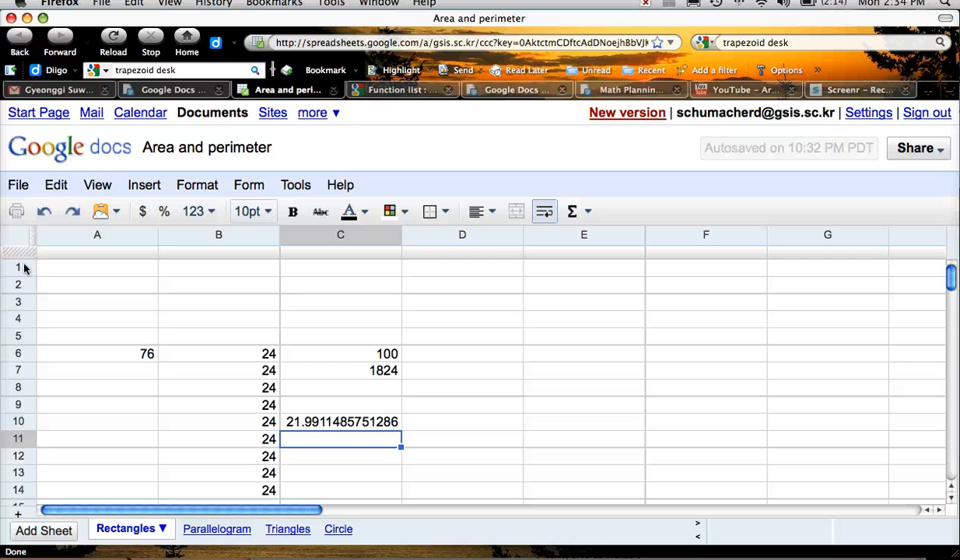
Freeze the first 2 rows of the Rectangles sheet.
{"action": "left_click", "coordinate": [15, 286]}
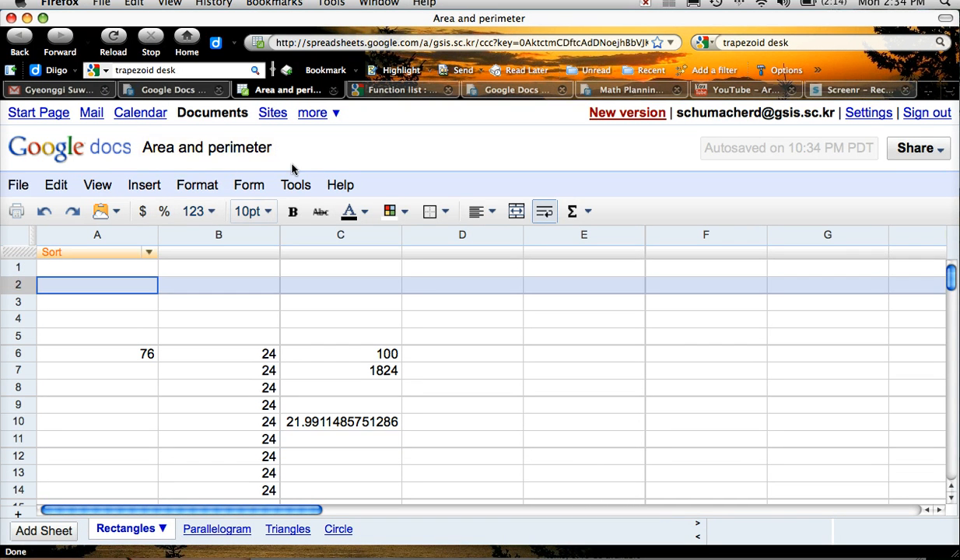
{"action": "left_click", "coordinate": [305, 191]}
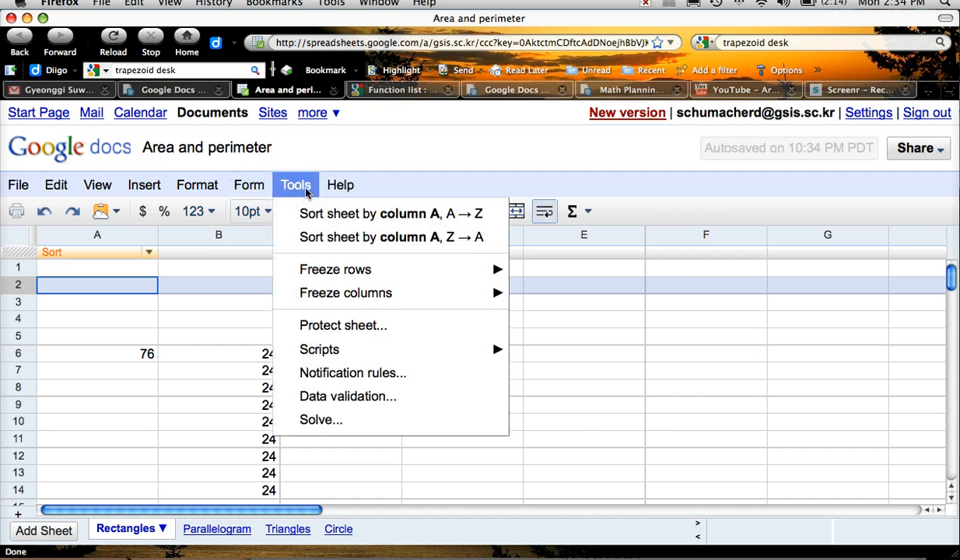
{"action": "mouse_move", "coordinate": [474, 269]}
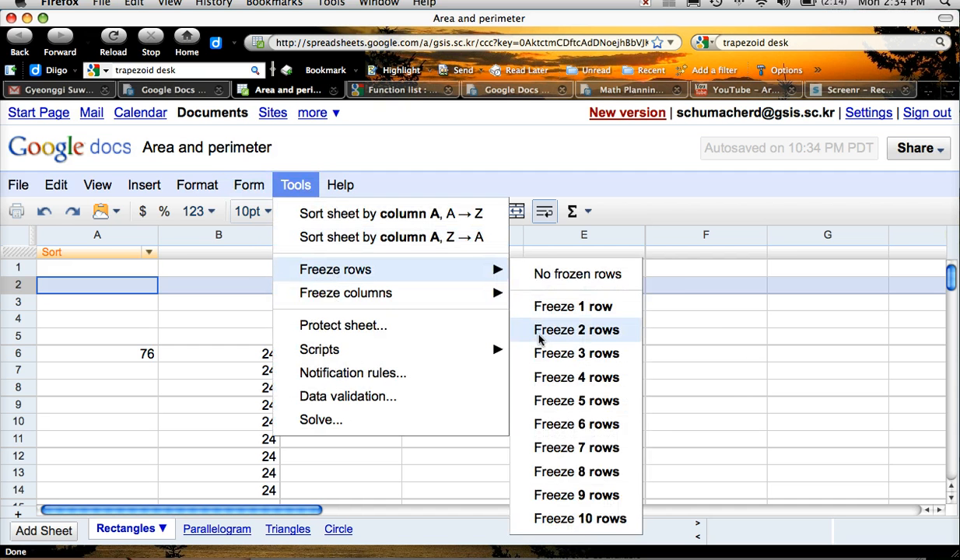
{"action": "left_click", "coordinate": [550, 331]}
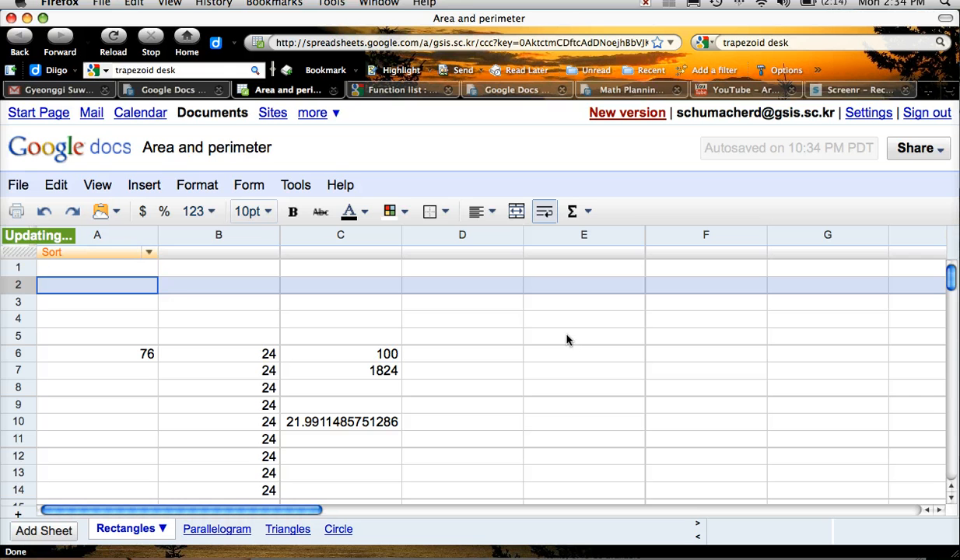